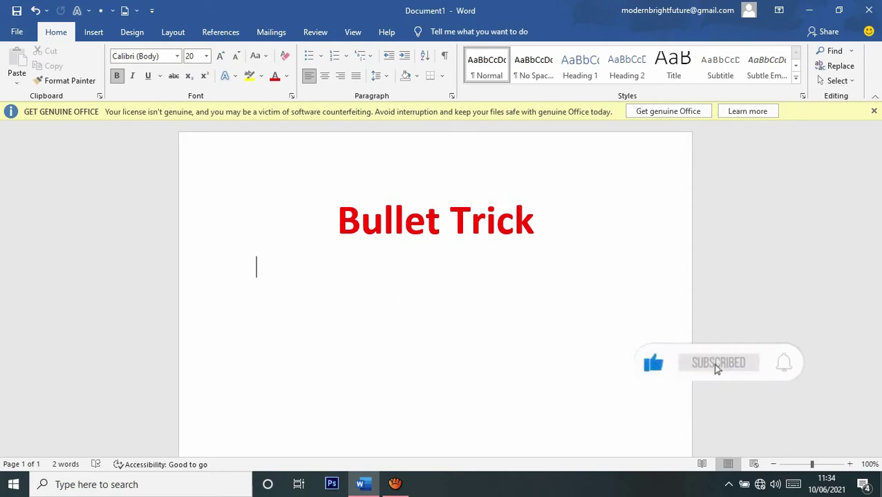
Step: Create an auto-numbered list '1. Ram', '2. Hari' under the title, then end it
type("1")
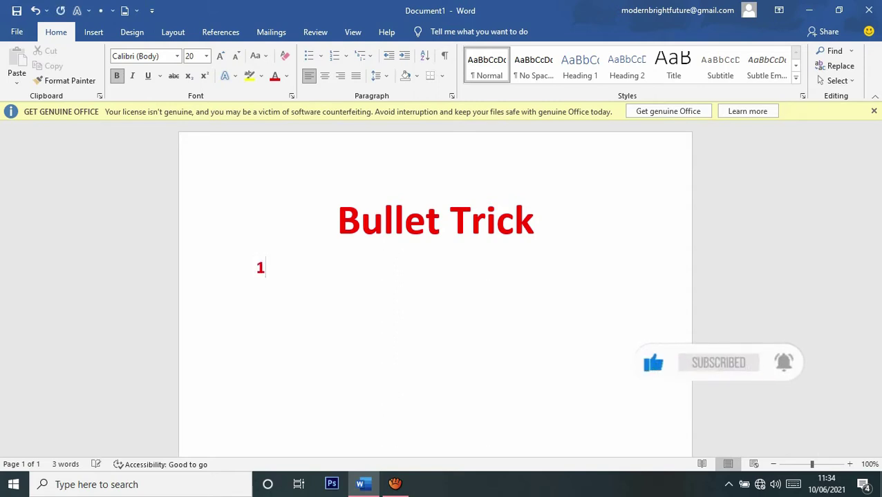
type(".")
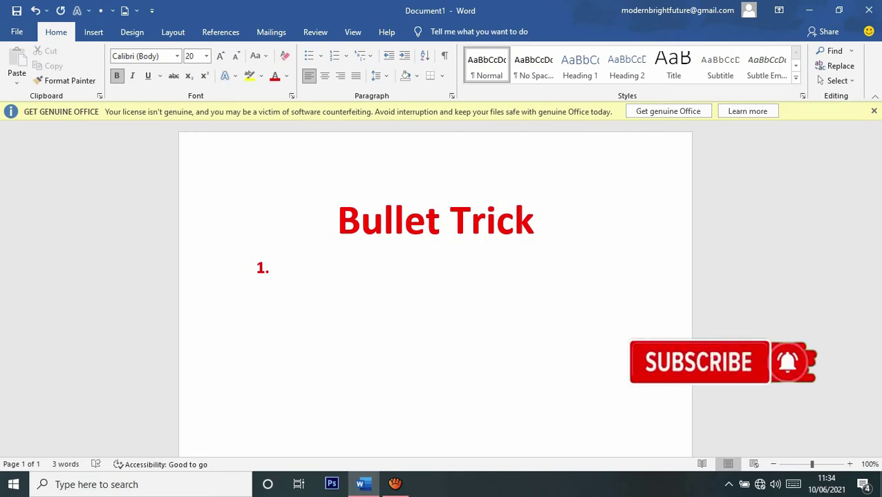
key("space")
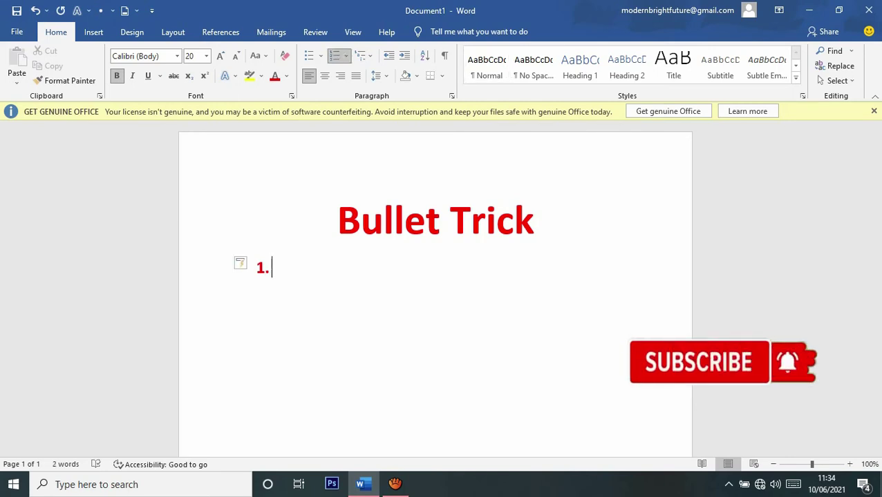
type("Ram")
key("Return")
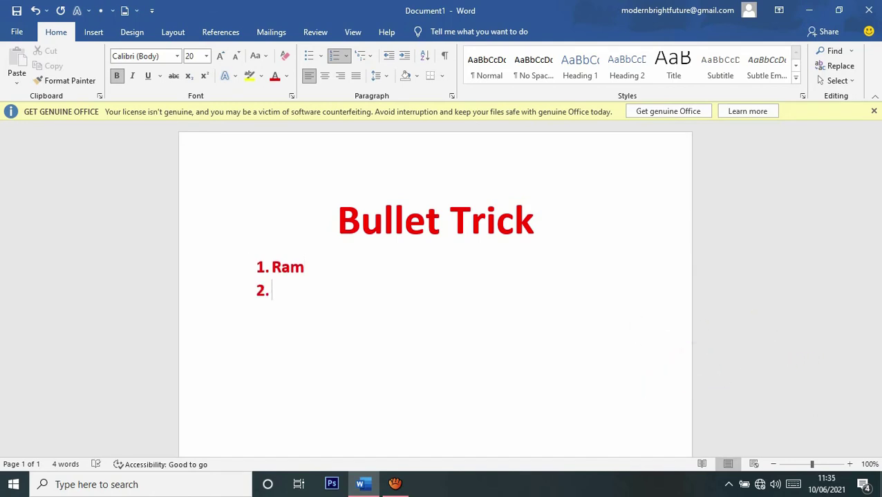
type("Hari")
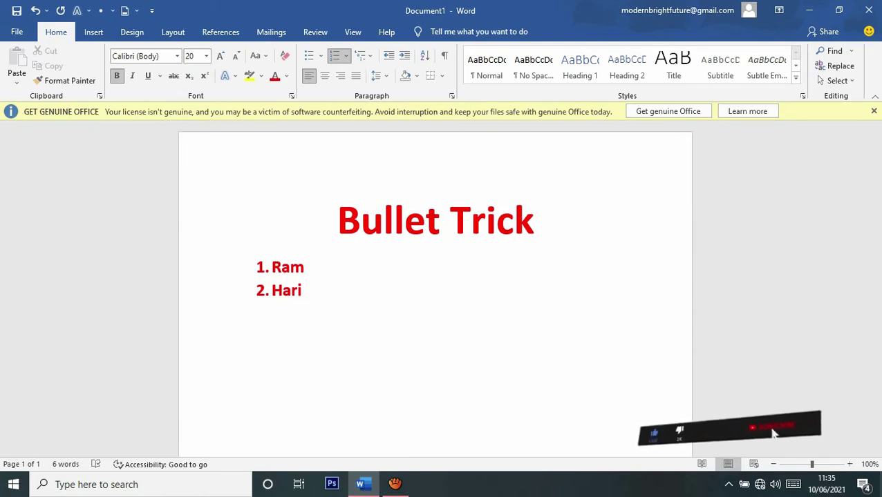
key("Return")
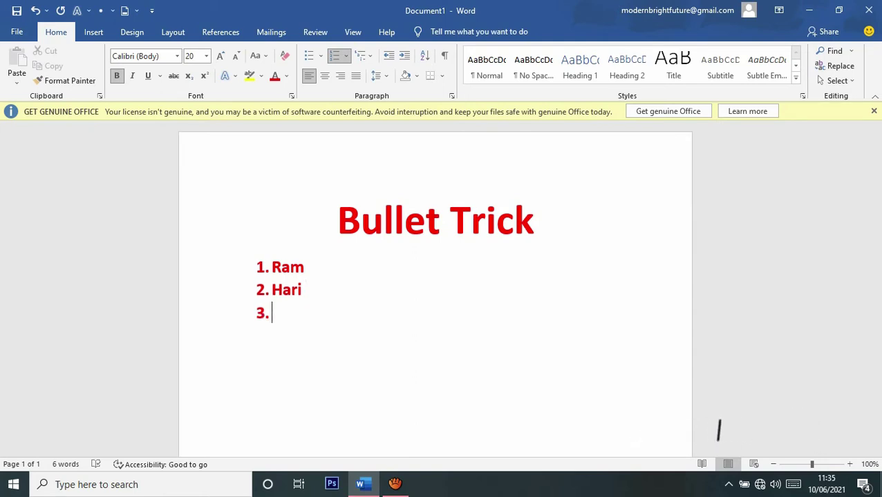
key("BackSpace")
key("BackSpace")
key("BackSpace")
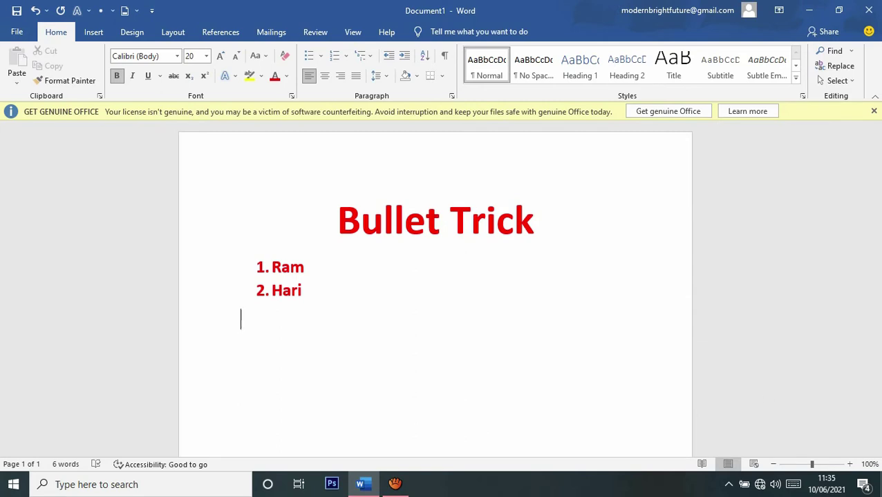
Step: Type an auto-lettered list 'a. Ram', 'b. Sita' and end the lettering
type("a. ")
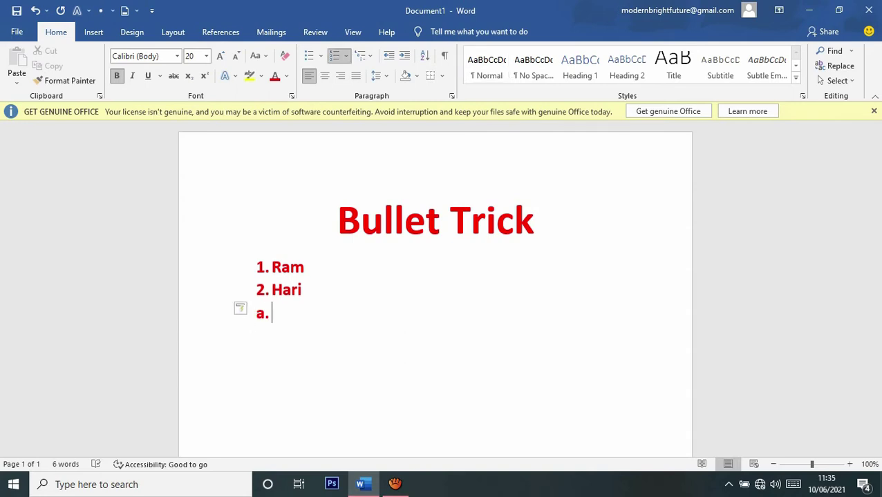
type("r")
type("am")
key("Return")
type("Sita")
key("Return")
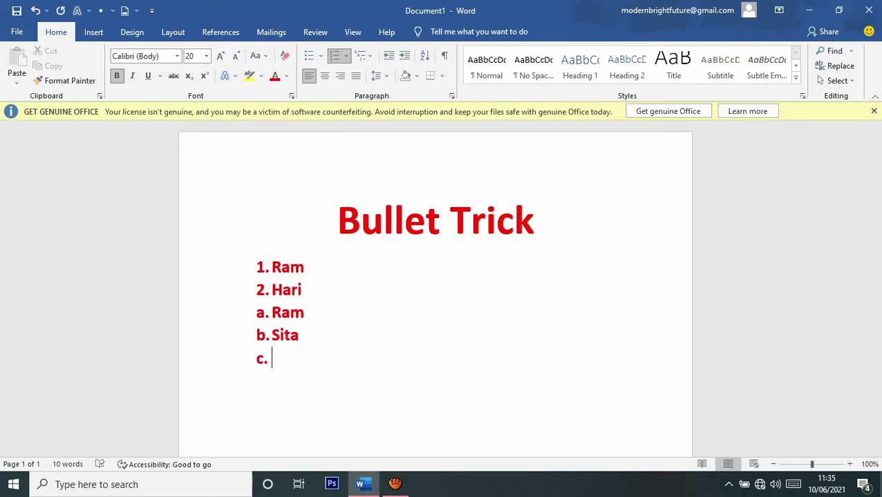
key("BackSpace")
key("BackSpace")
key("BackSpace")
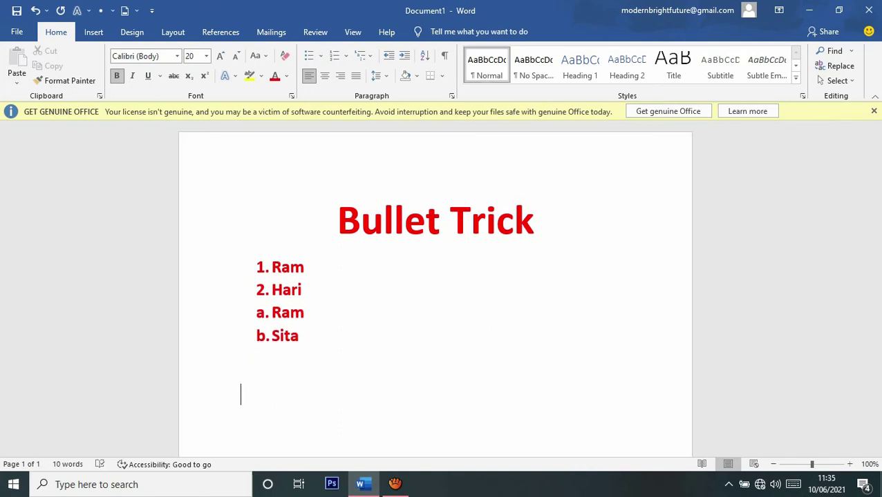
Step: Type a roman-numeral list 'i. Ram', 'ii. Sita' and end the list
type("i")
type(". ")
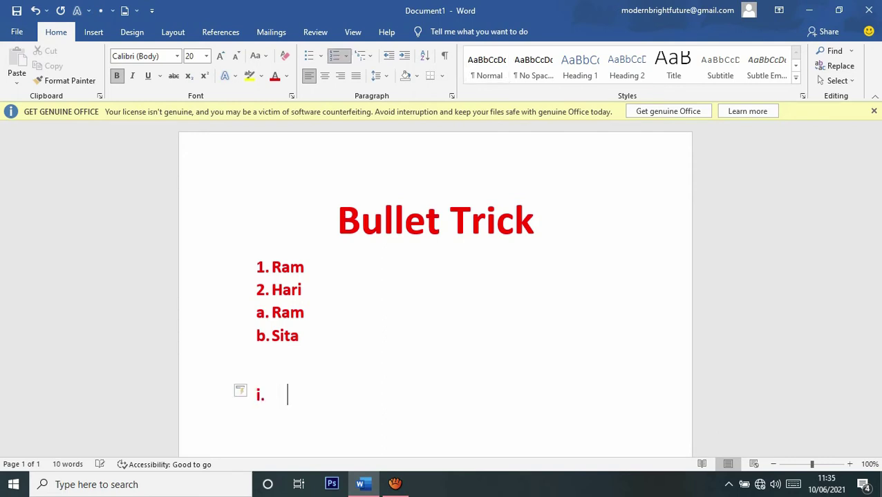
type("Ram")
key("Return")
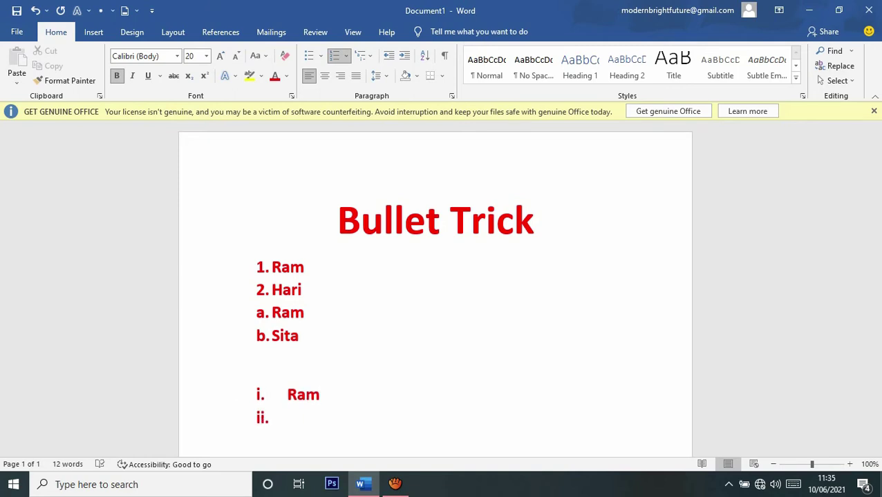
type("Sita")
key("Return")
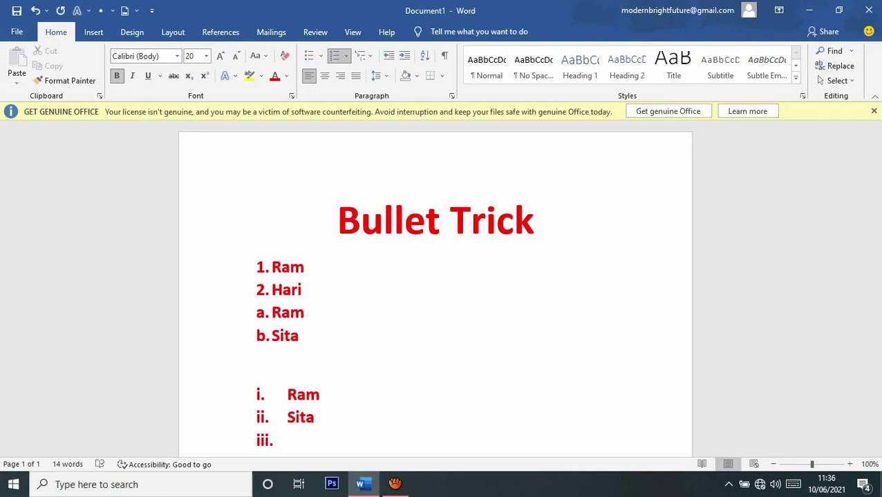
key("BackSpace")
key("BackSpace")
key("BackSpace")
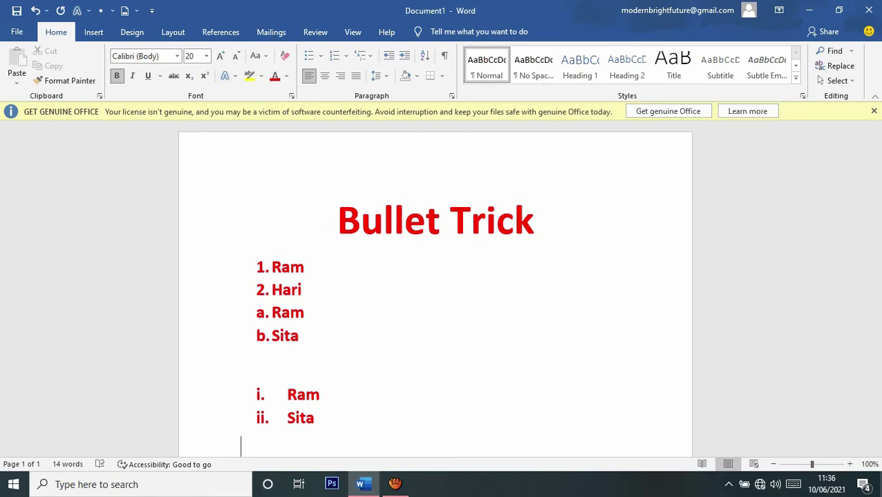
Step: Create a parenthesis-numbered list '1) Ram', '2) Hari', then end it
type("1")
type(")")
key("space")
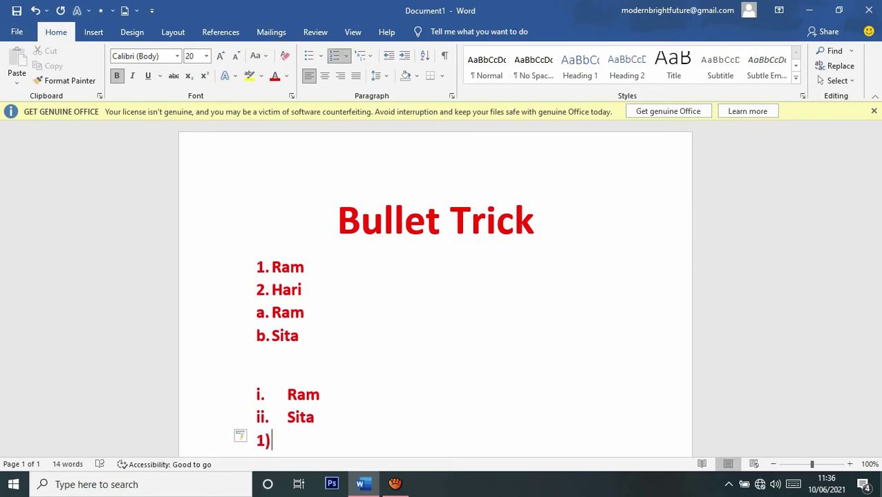
type("ram")
key("Return")
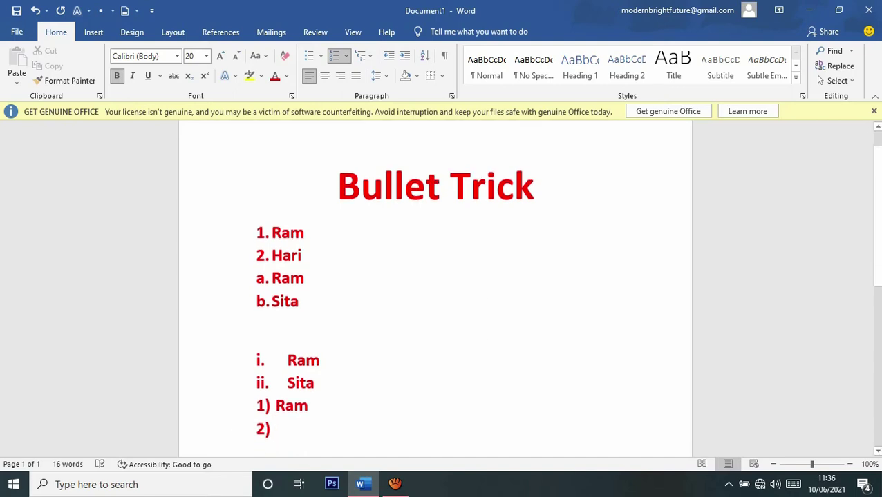
type("Hari")
key("Return")
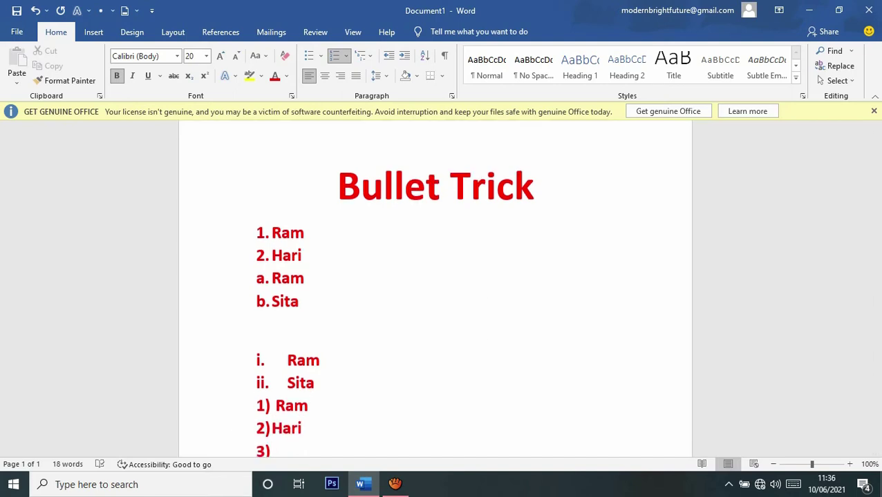
key("BackSpace")
key("BackSpace")
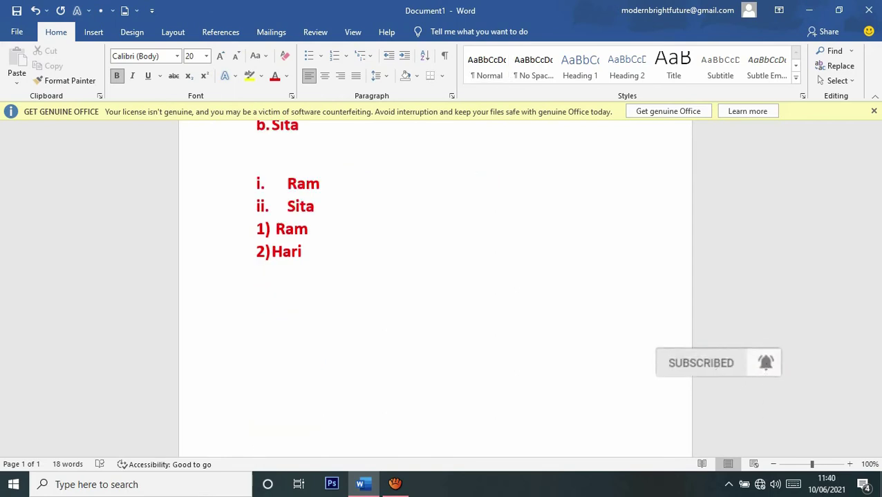
Step: Create a round-bullet list of Ram and Sita by starting with '* '
type("*")
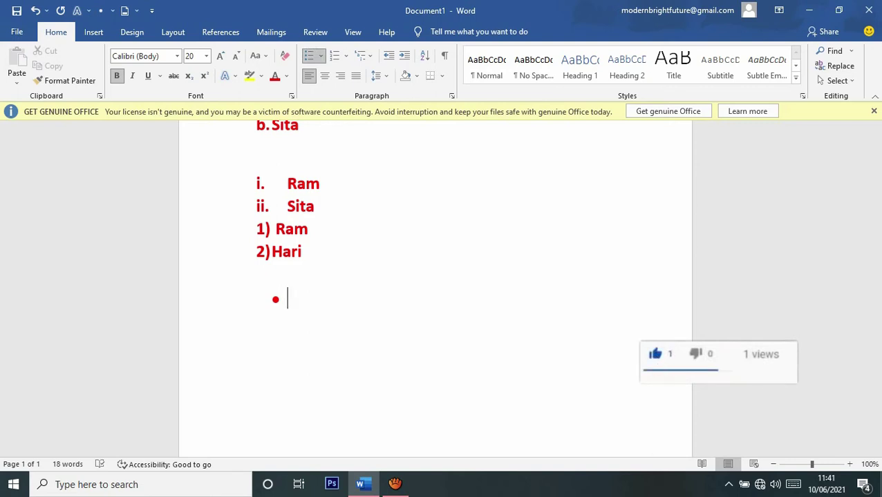
type(" ram")
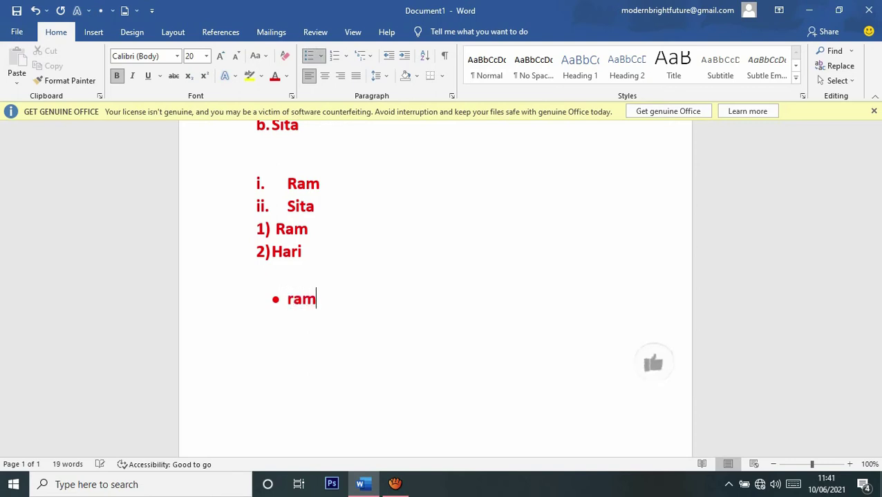
key("Return")
type("sita")
key("Return")
key("Return")
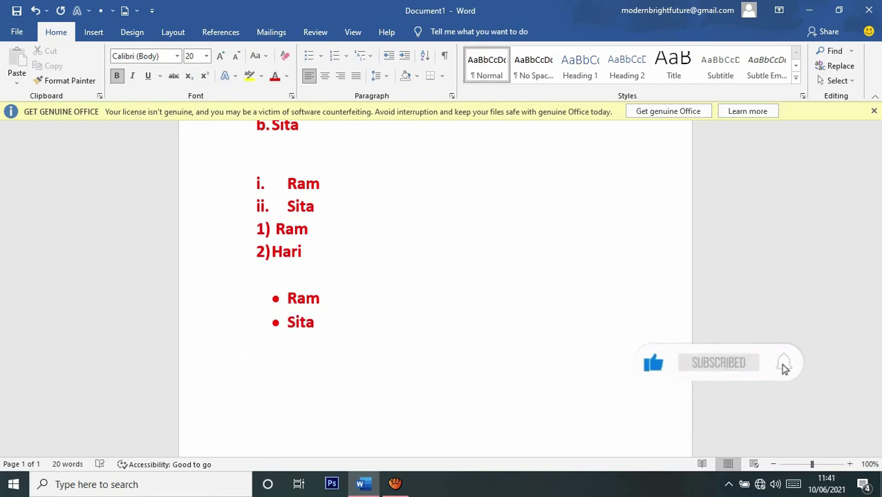
Step: Add an arrow-bullet list of Ram and Sita with '> ', ending it on an empty line
type(">")
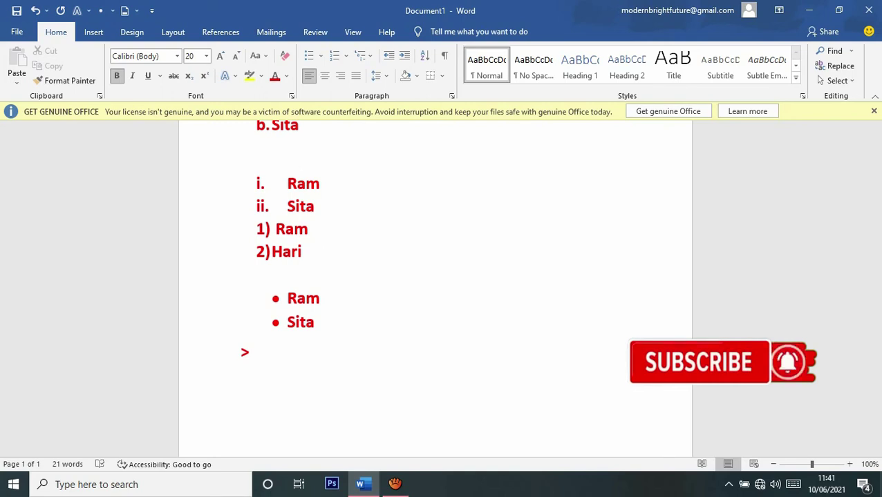
type(" ram")
key("Return")
type("sita")
key("Return")
key("Return")
key("BackSpace")
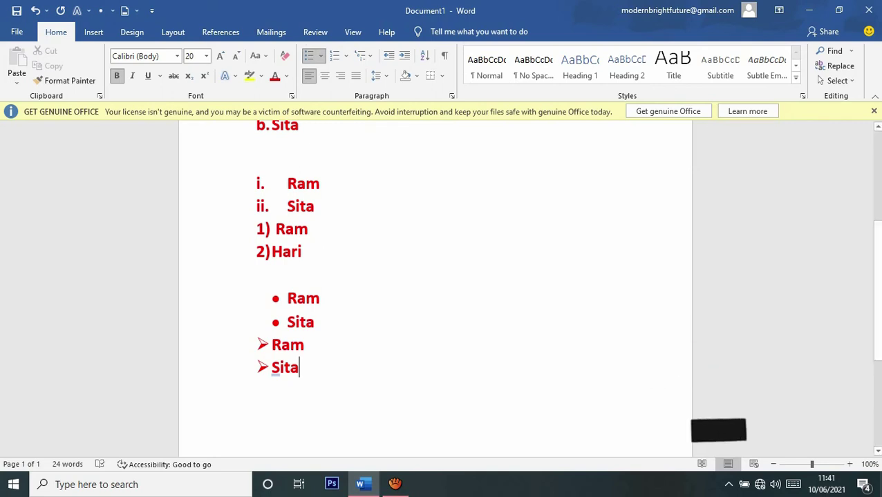
key("Return")
key("BackSpace")
key("BackSpace")
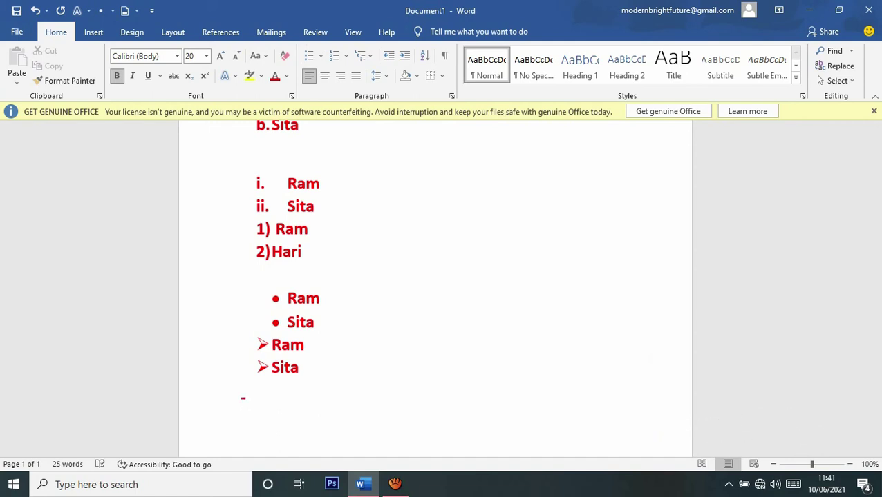
Step: Create a dash-bulleted list of Sita and Ram, then end it
type("-")
key("space")
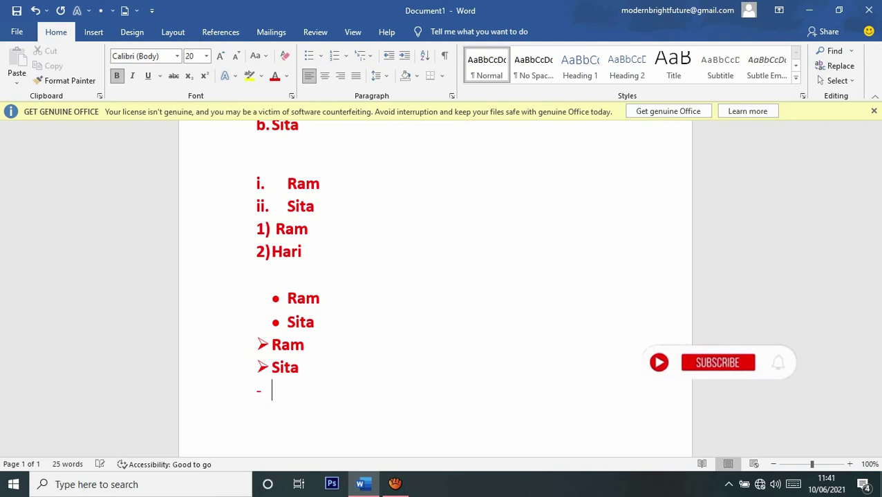
type("sita")
key("Return")
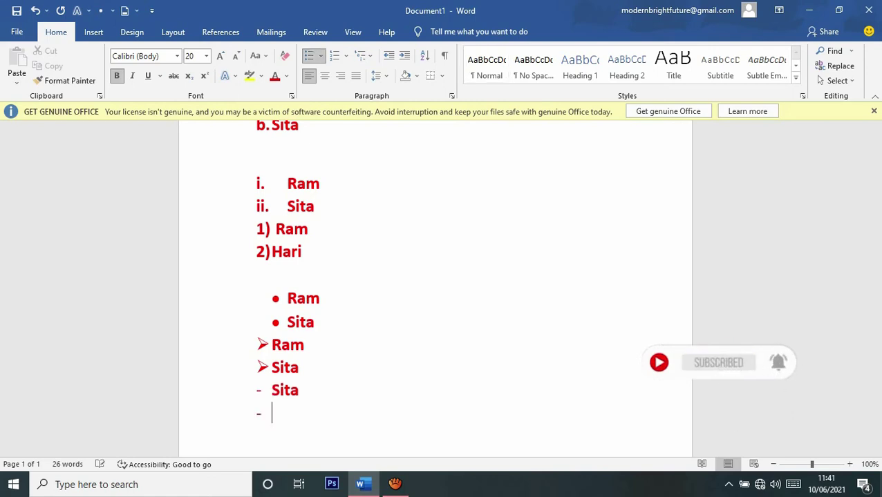
type("ram")
key("Return")
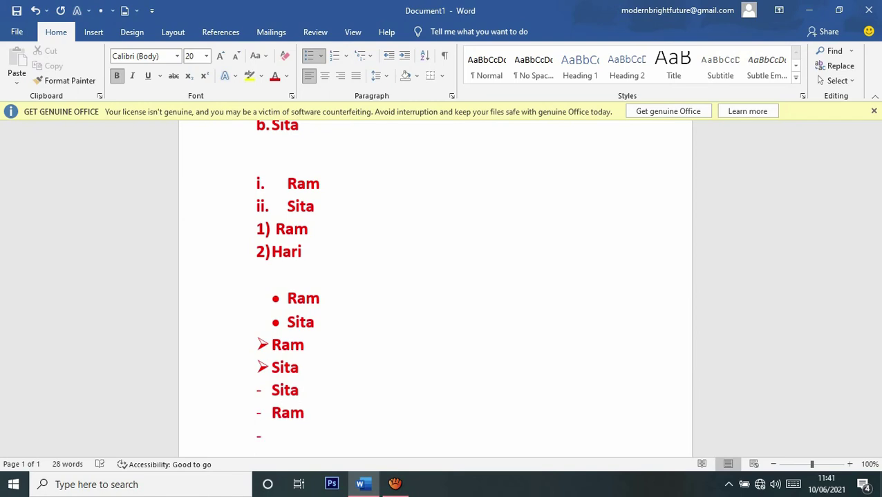
key("BackSpace")
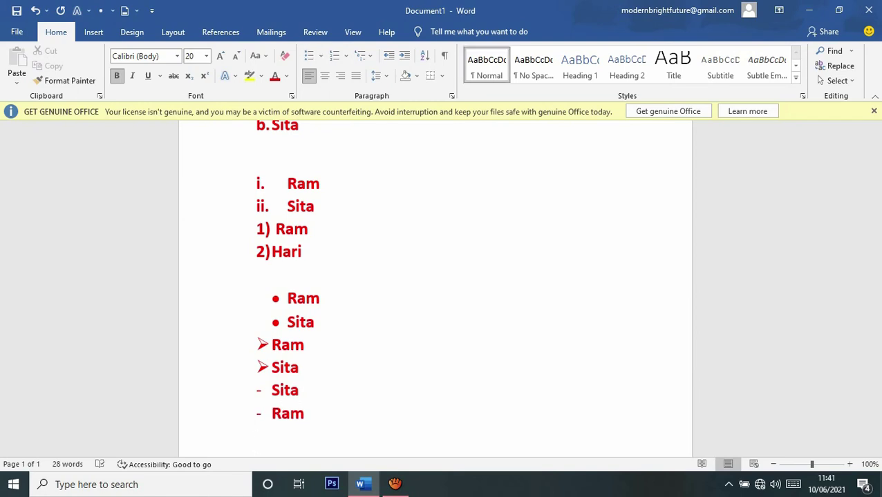
Step: Create a square-bulleted list of Ram and Sita with '--', then begin '-> ram'
type("--")
key("BackSpace")
key("BackSpace")
key("BackSpace")
type("--")
key("space")
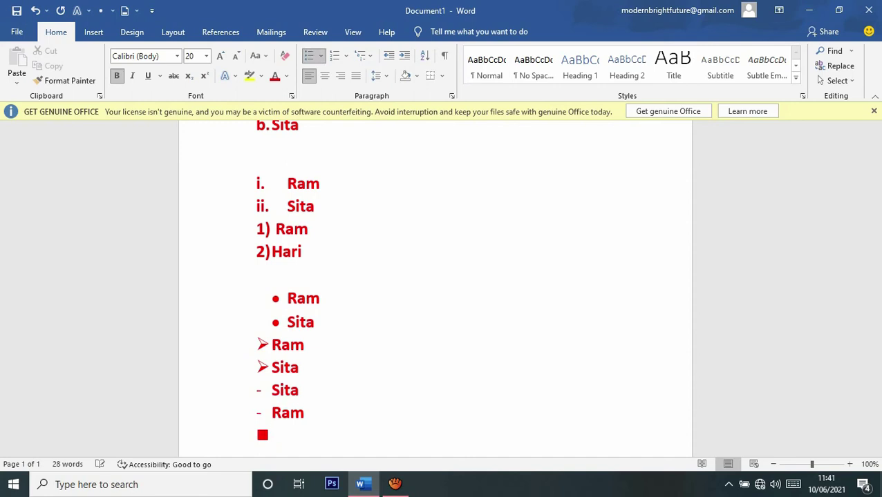
type("ram")
key("Return")
type("sita")
key("Return")
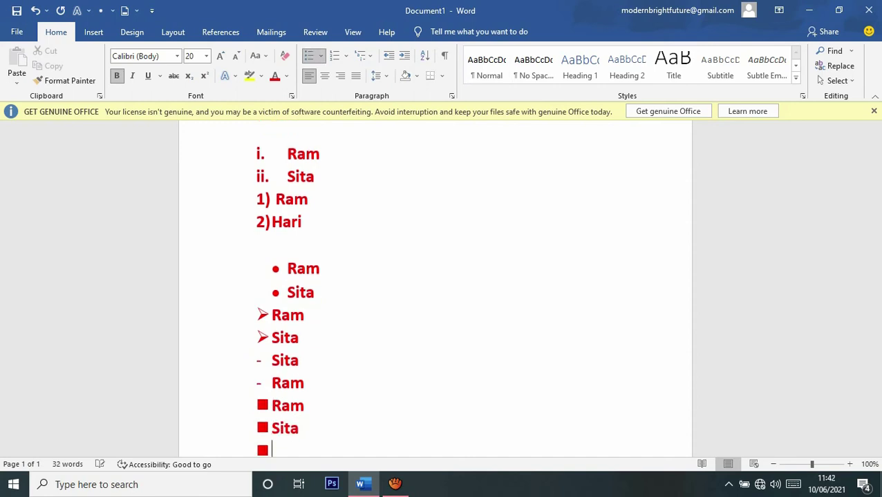
key("Return")
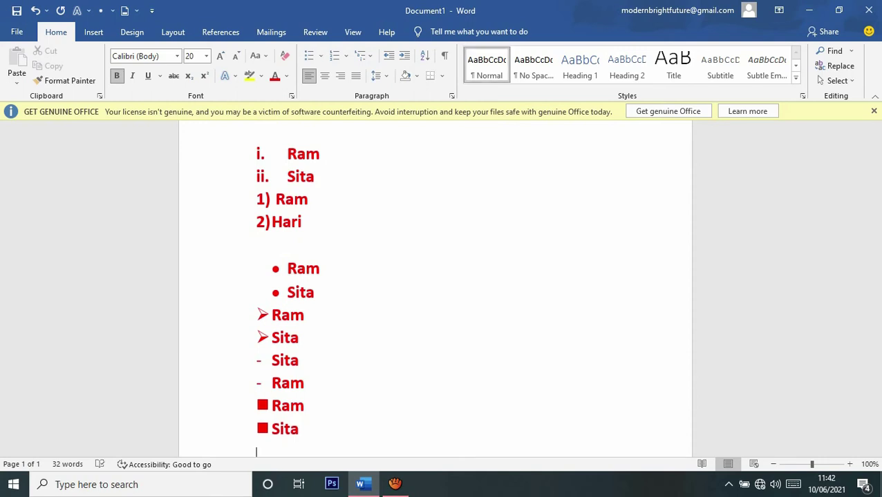
type("-")
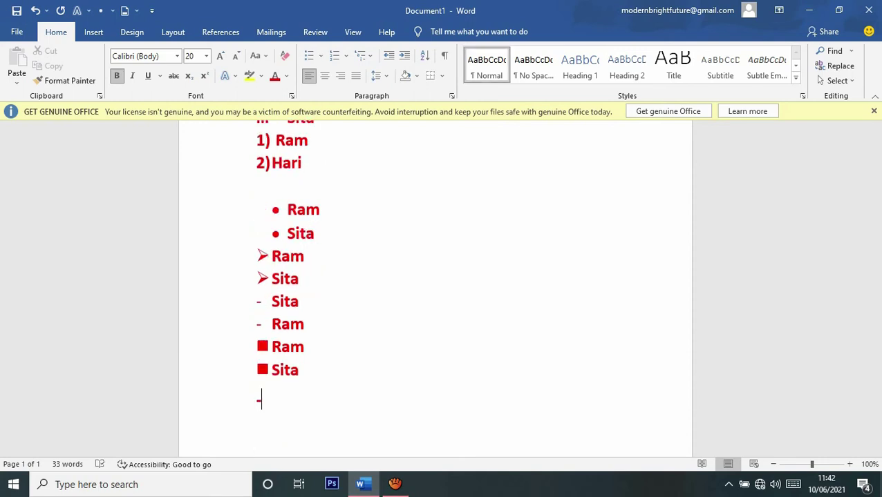
type(">")
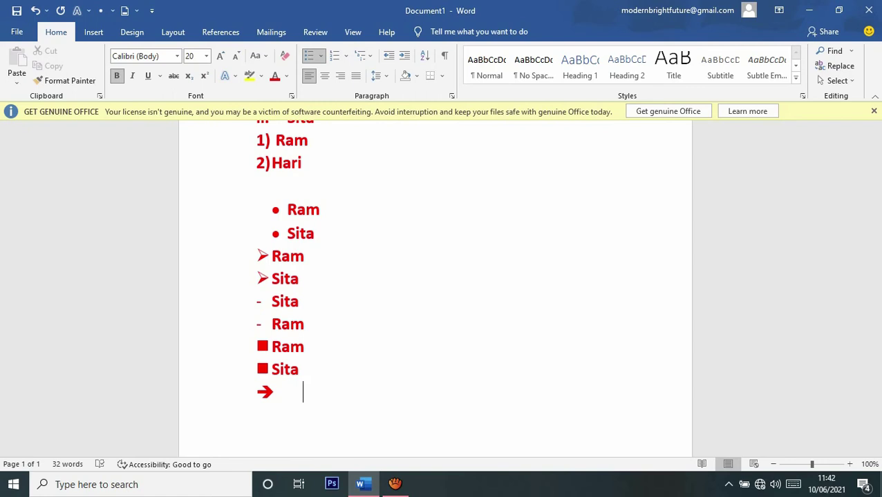
type(" ram")
Step: Complete the solid-arrow list with Sita and close it with a plain line
key("Return")
type("Sita")
key("Return")
key("Return")
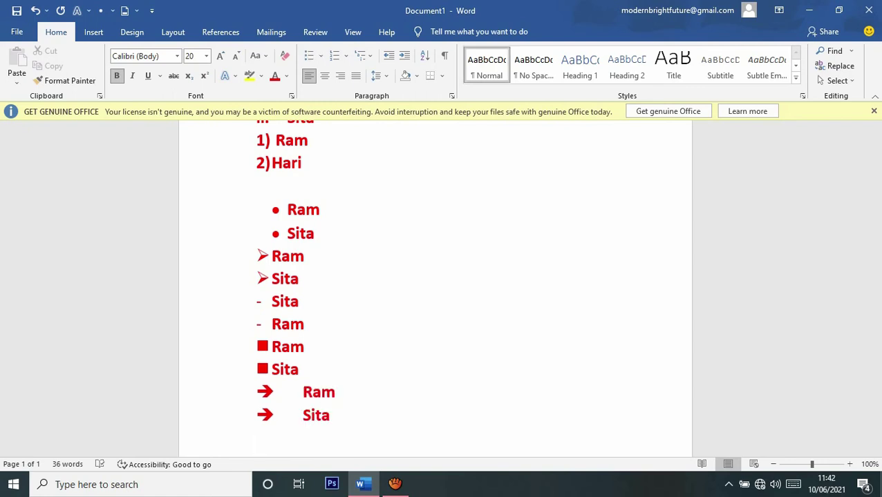
Step: Add a hollow-arrow list of Ram and Sita with '=>', then insert a page break
type("=")
type(">")
type(" ram")
key("Return")
type("sita")
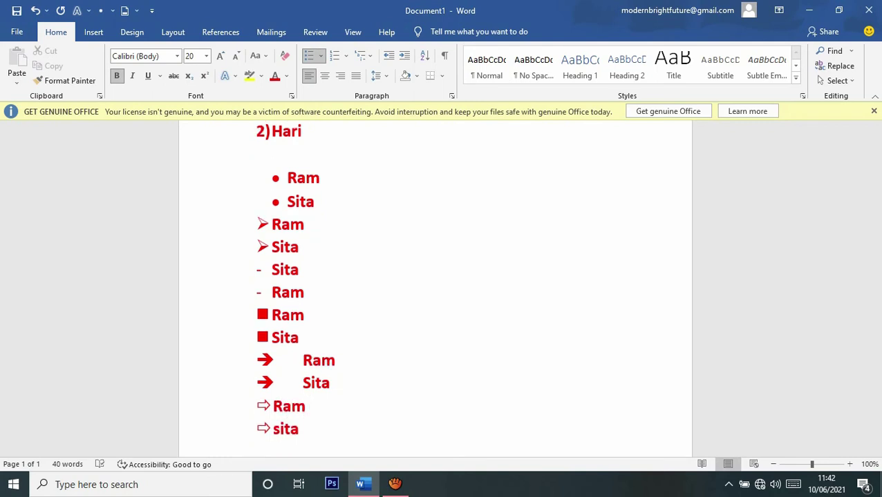
key("Return")
key("BackSpace")
key("BackSpace")
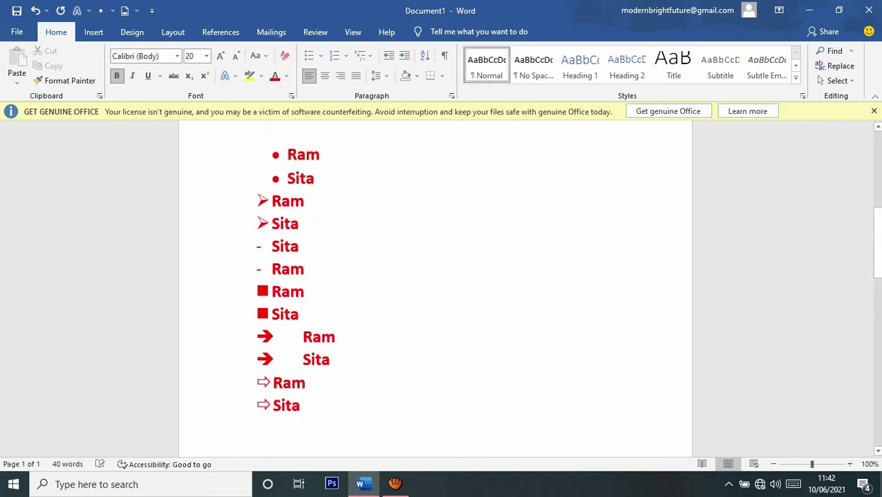
key("ctrl+Return")
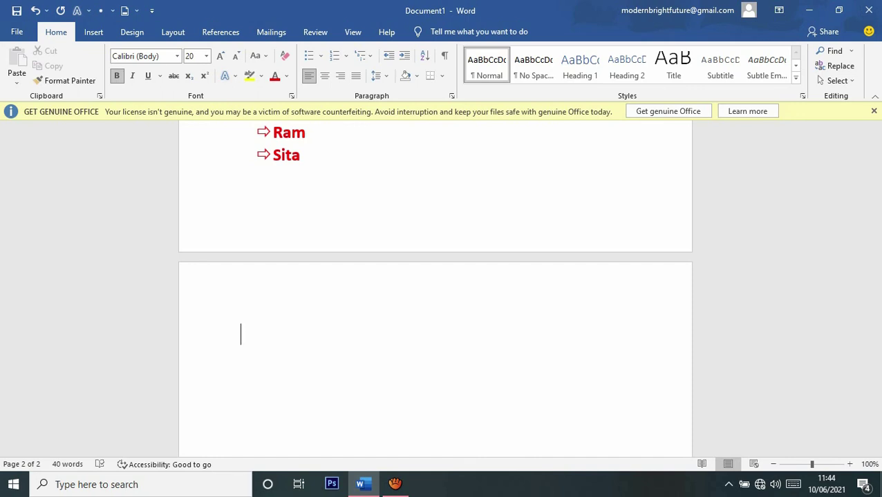
Step: Enter :) and :( for red smiling and frowning faces, then add a grinning face, smiley and heart
type(":")
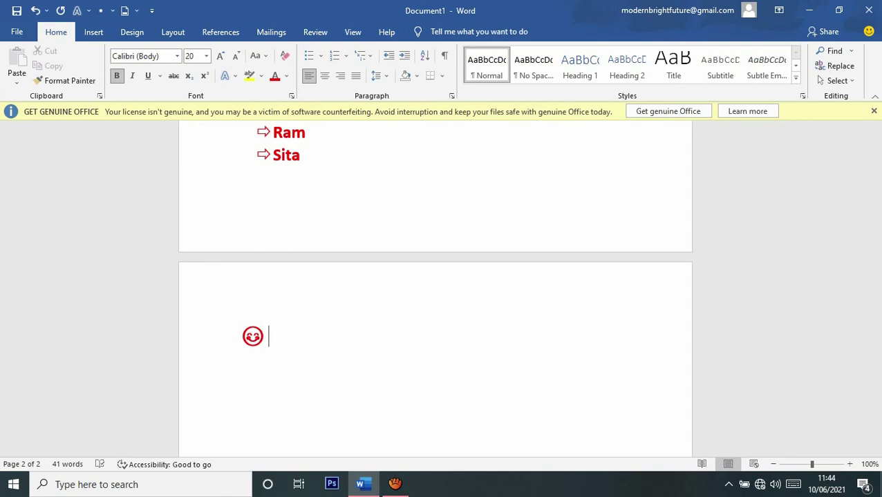
type("(")
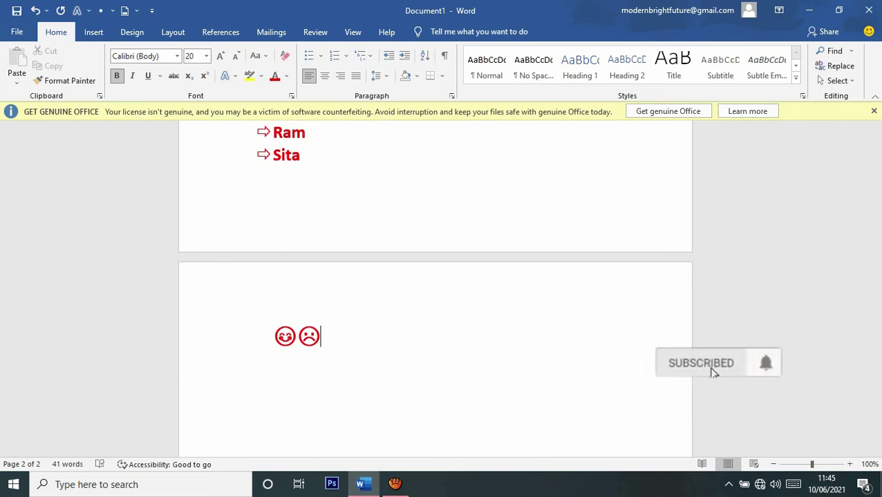
type("😆")
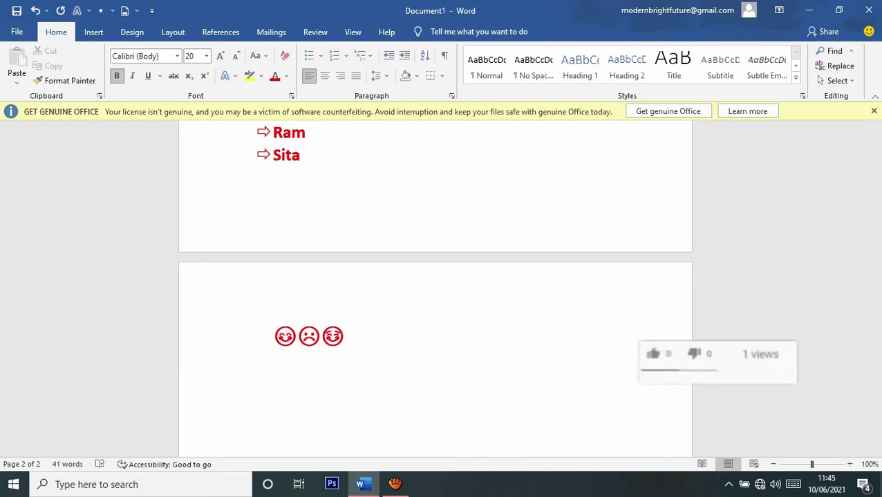
type("☻")
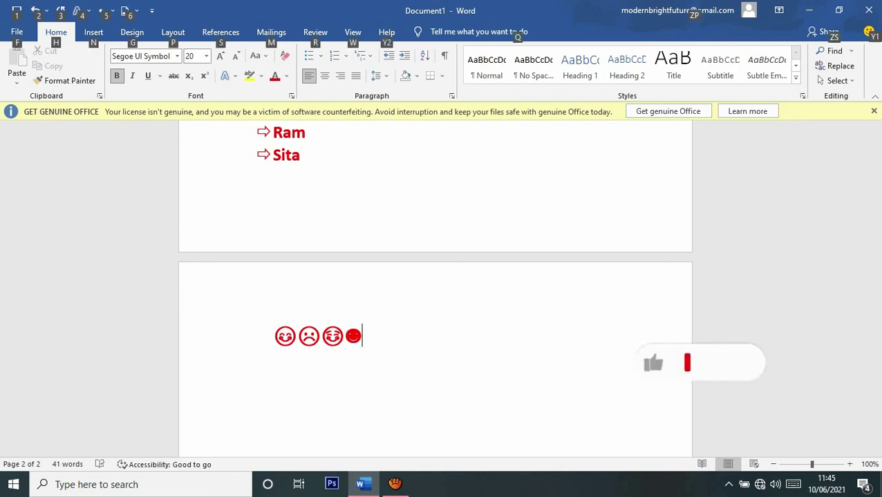
type("♥")
Step: Append diamond, club, spade, bullet, inverse bullet and circle symbols via Alt keypad codes
key("alt")
type("♦")
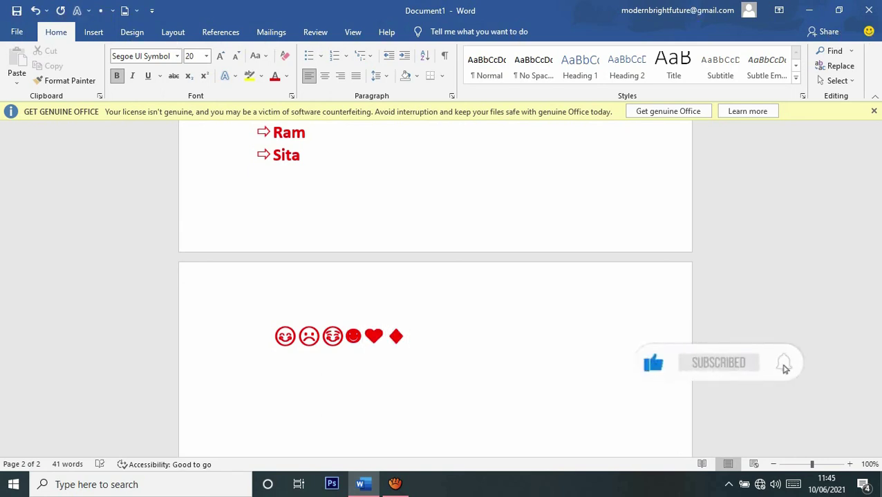
type("♣")
type("♠")
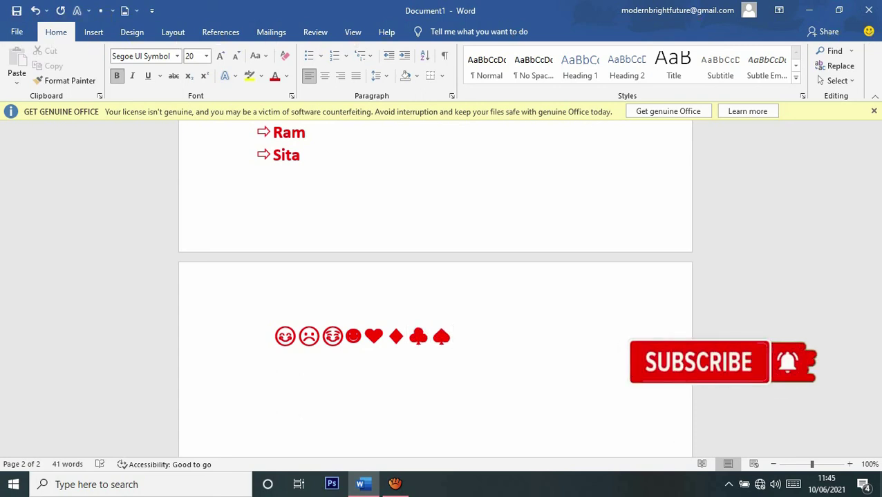
type("•")
type("◘")
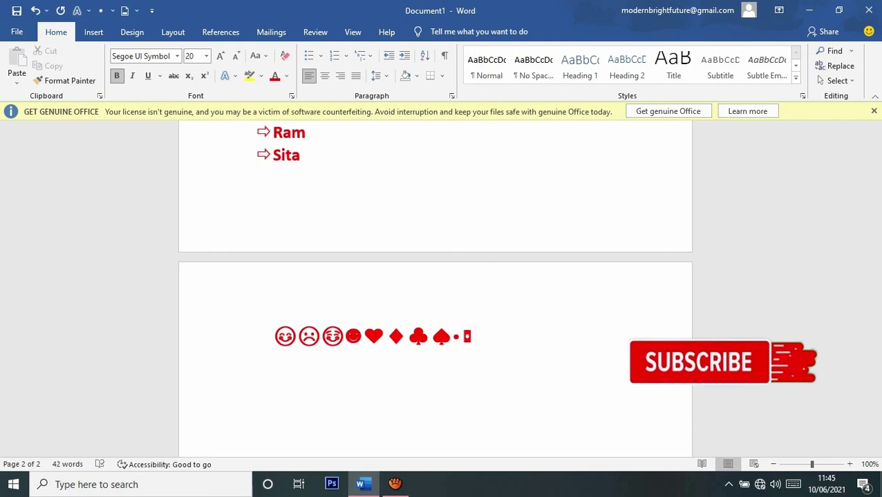
type("○")
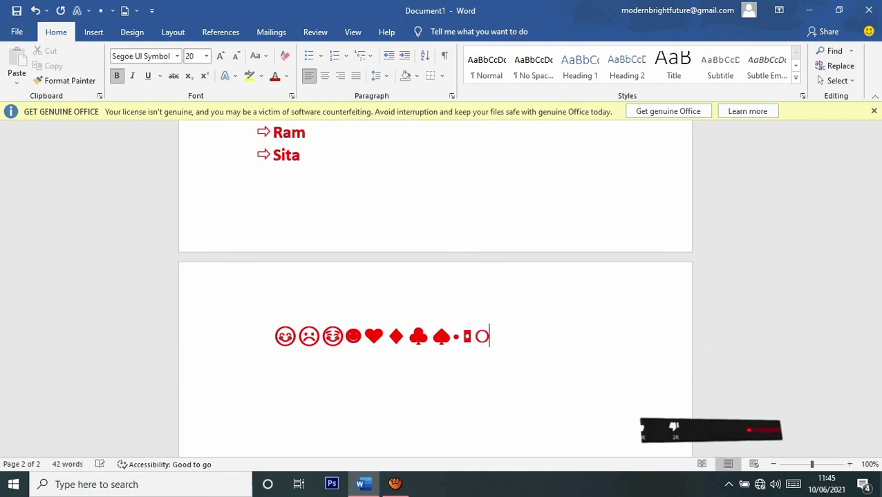